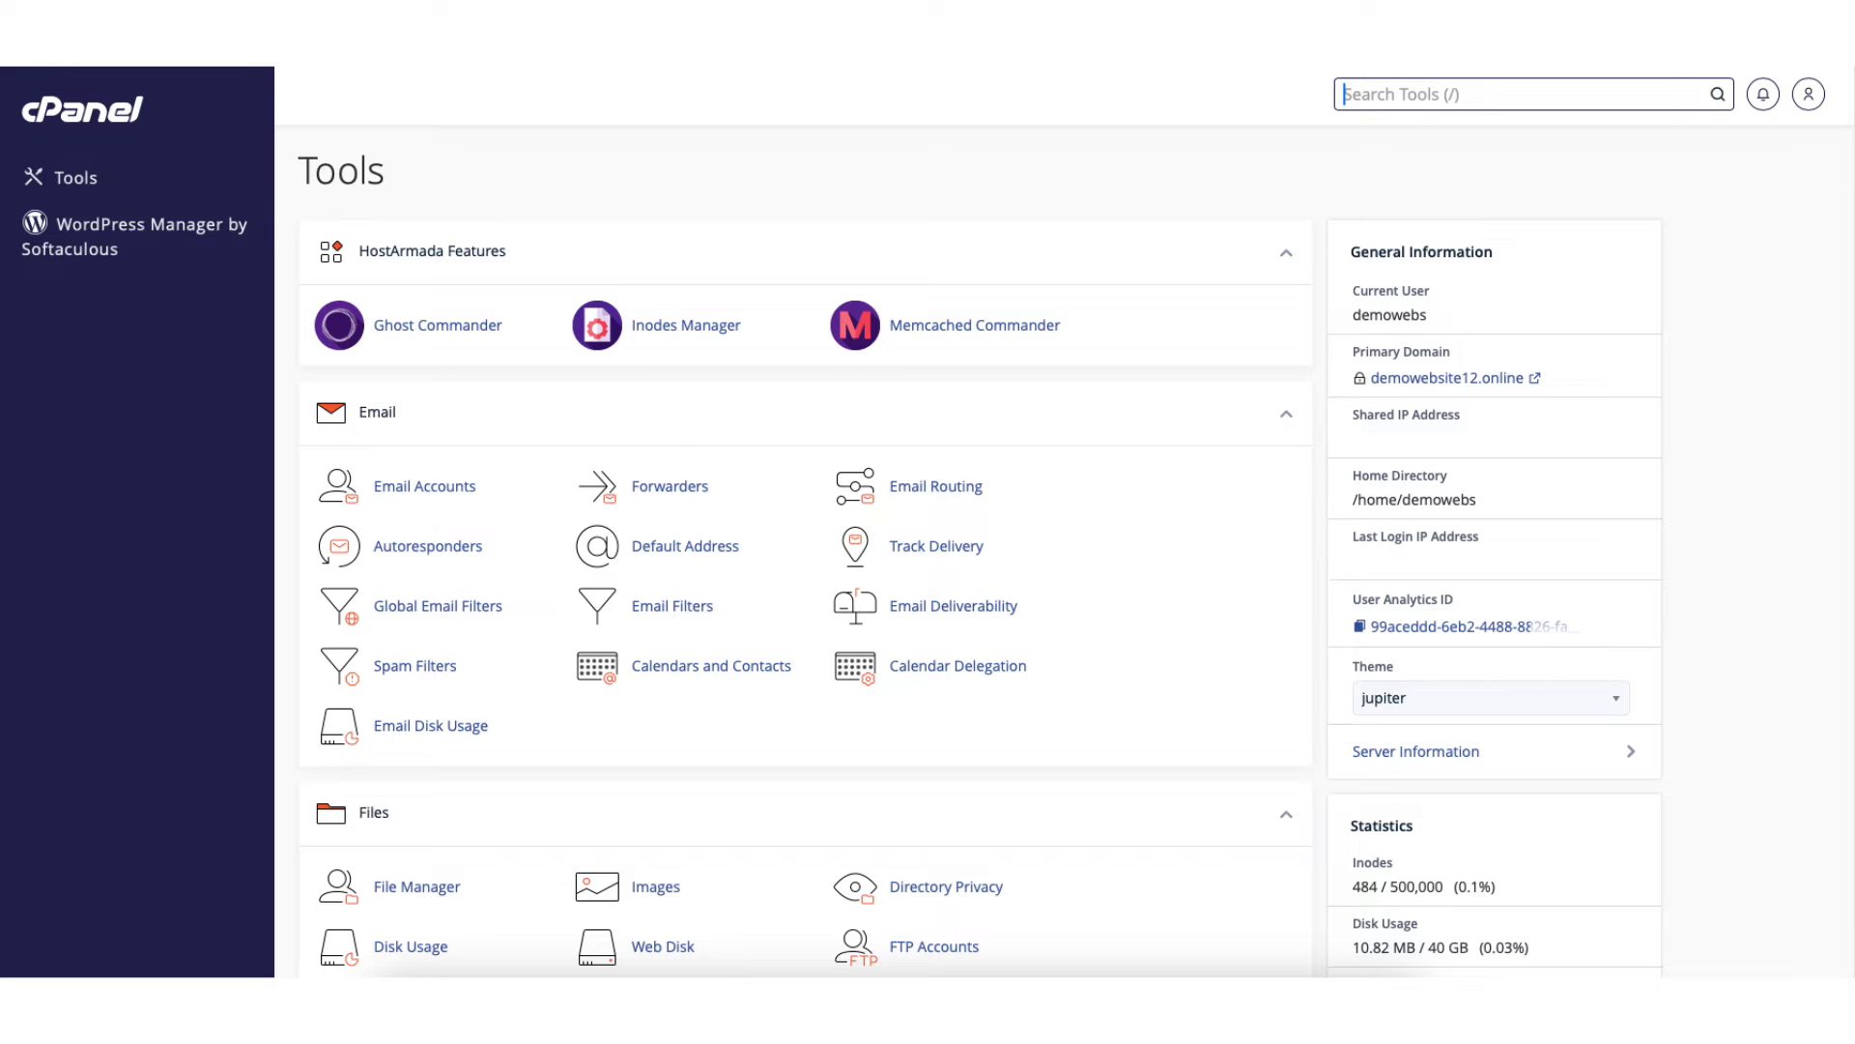
pyautogui.scroll(-5, 1798, 405)
pyautogui.scroll(-5, 1797, 421)
pyautogui.scroll(-3, 1783, 479)
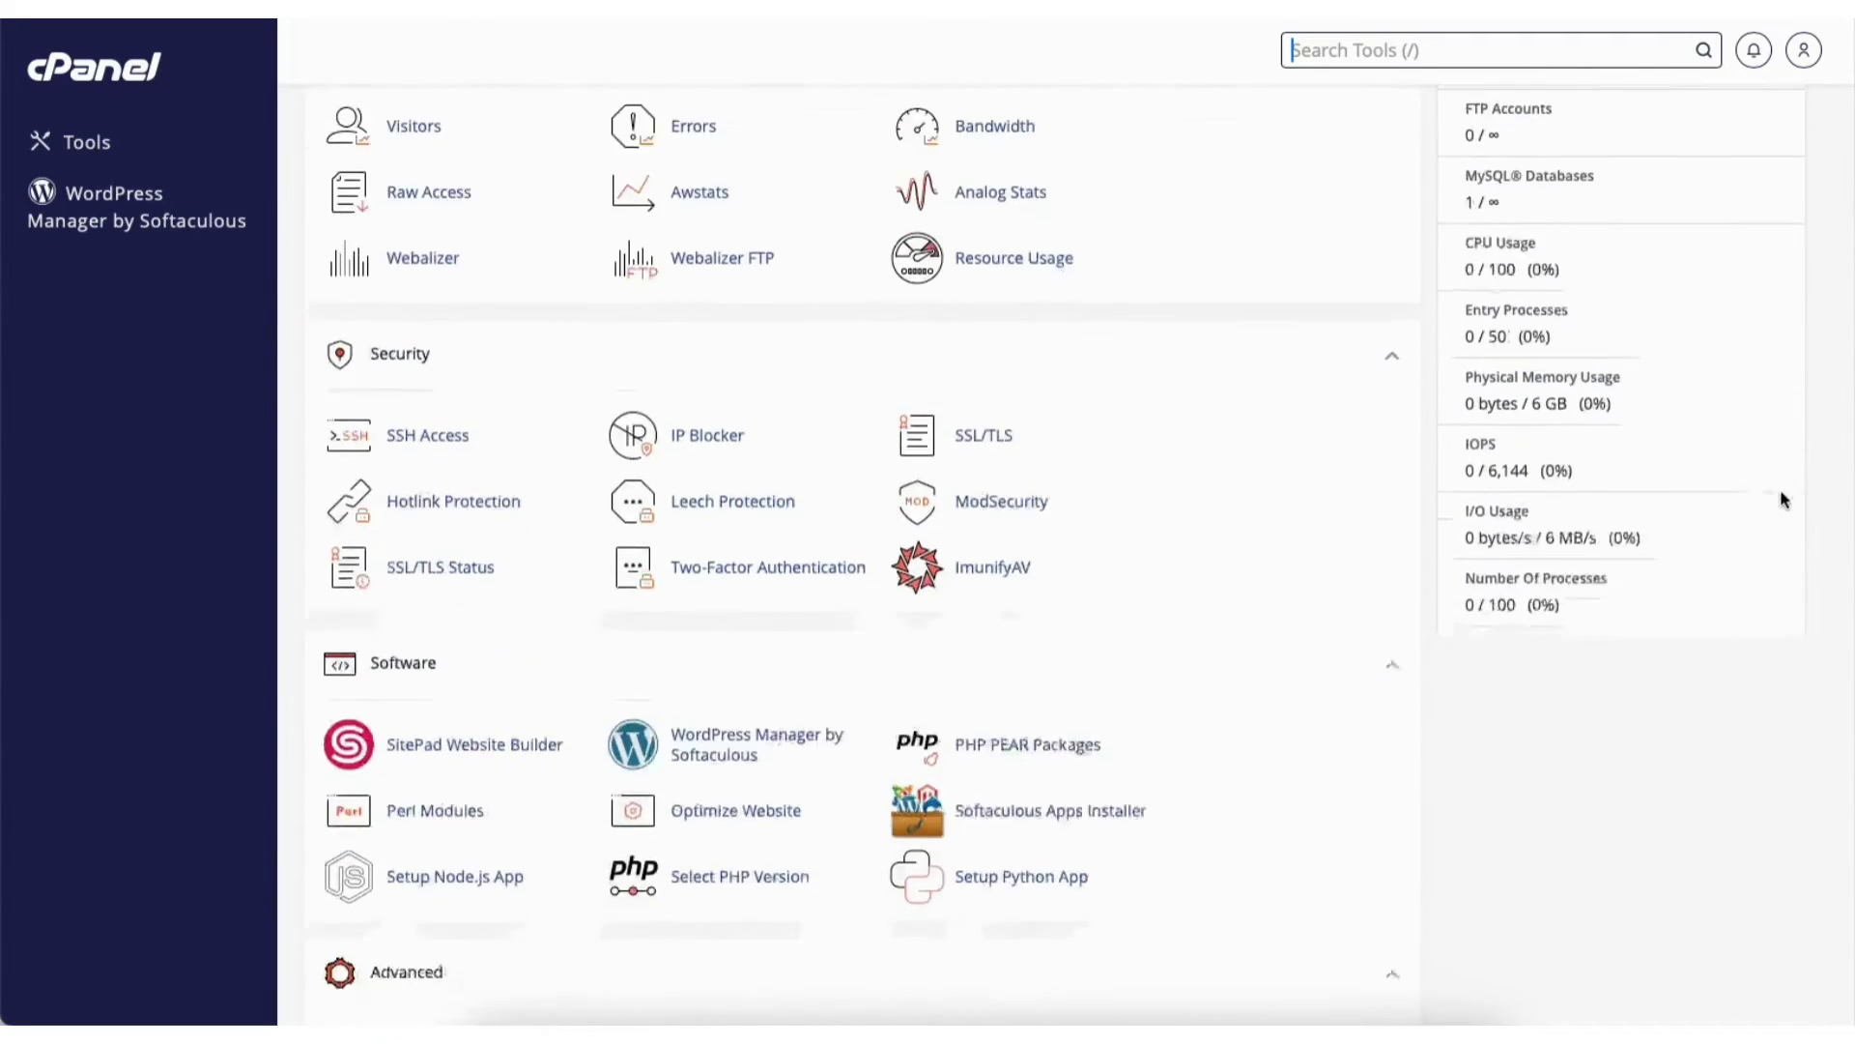
pyautogui.scroll(-2, 1769, 536)
pyautogui.scroll(-2, 1766, 559)
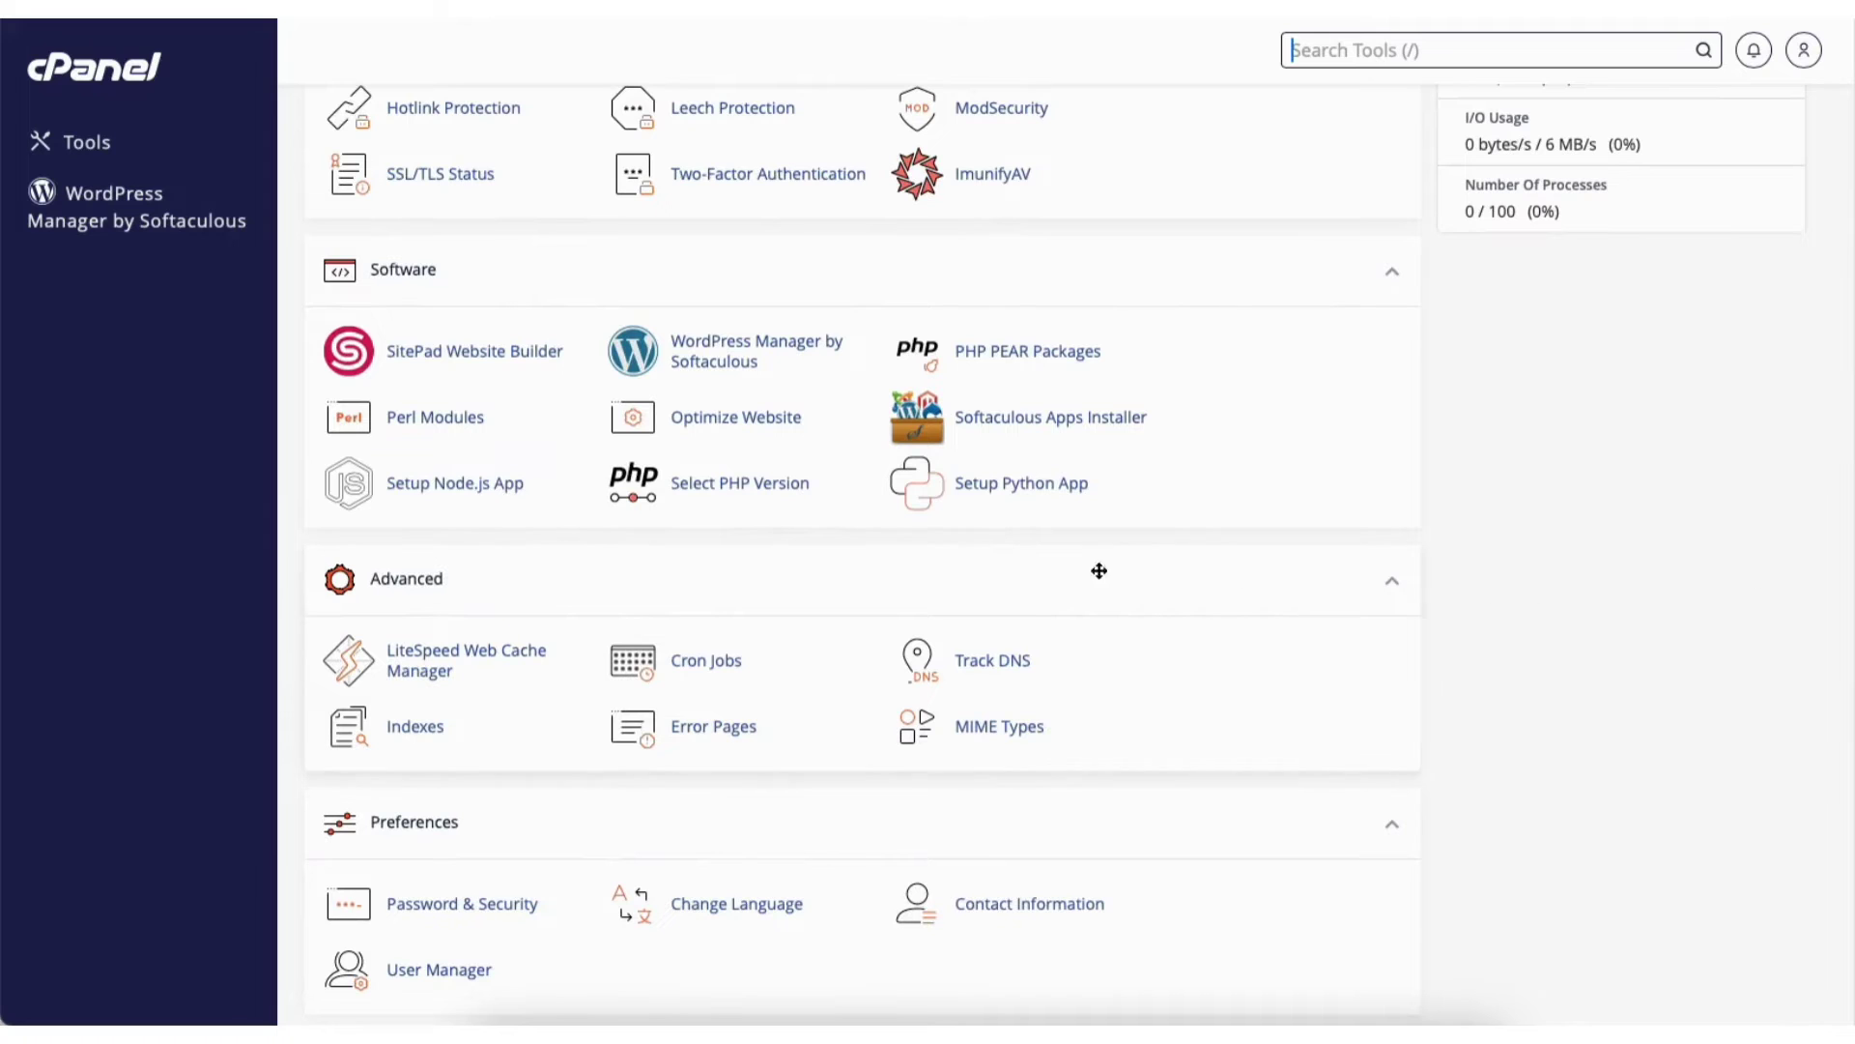
# Open Select PHP Version from the Software section of the cPanel Tools page.
pyautogui.click(706, 494)
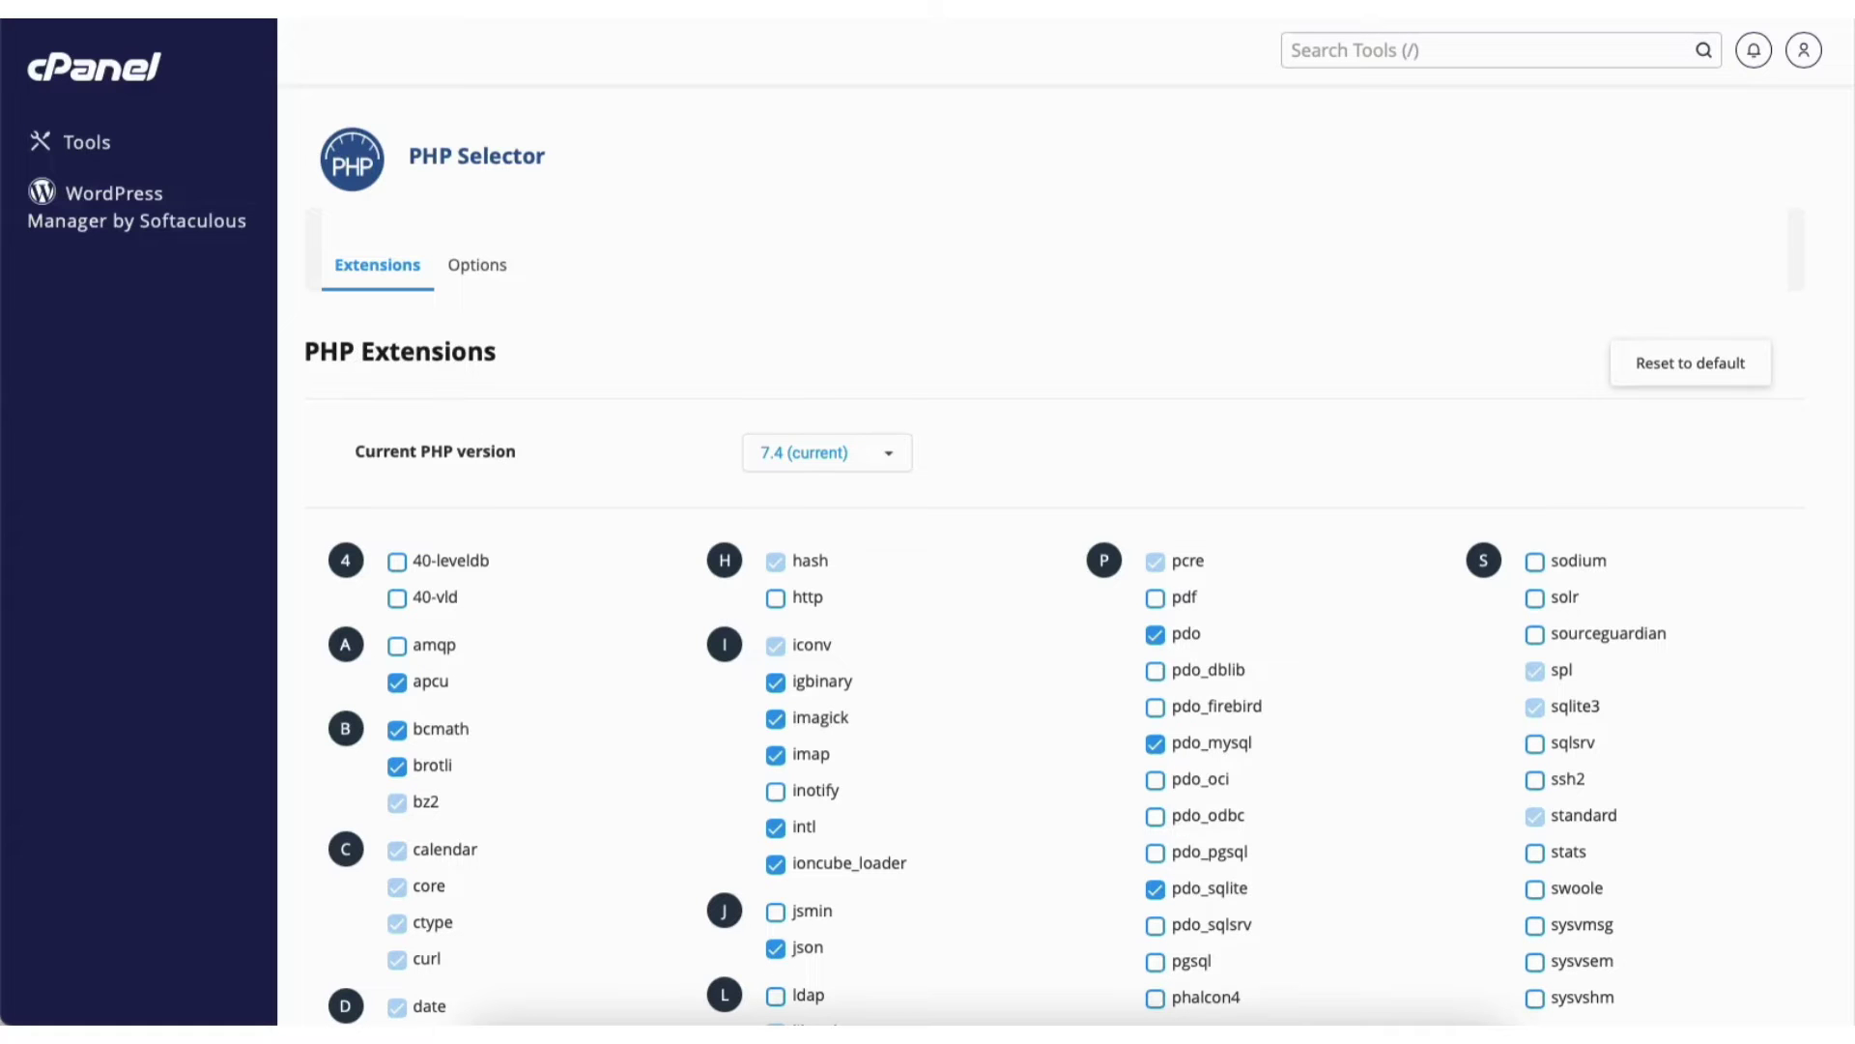
pyautogui.scroll(-1, 1836, 427)
pyautogui.scroll(-1, 1835, 426)
pyautogui.scroll(-1, 1842, 498)
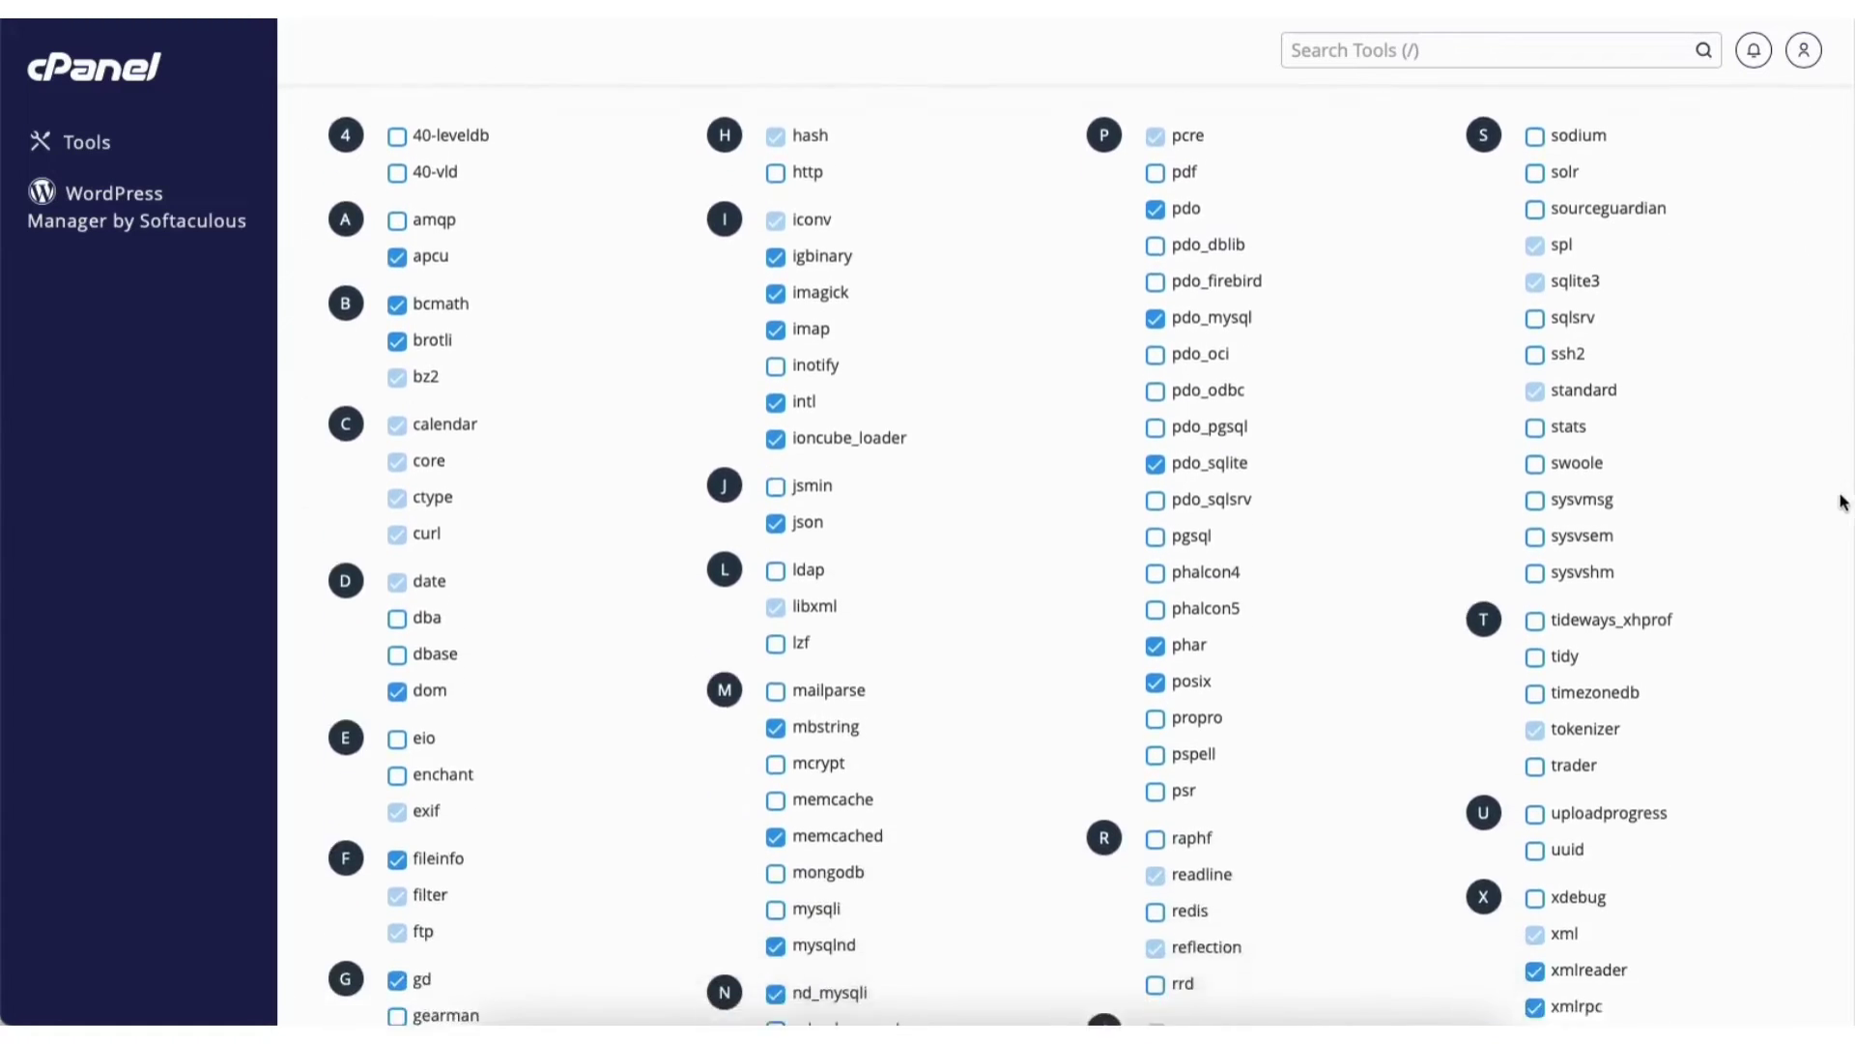
pyautogui.scroll(-1, 1852, 546)
pyautogui.scroll(-1, 1851, 547)
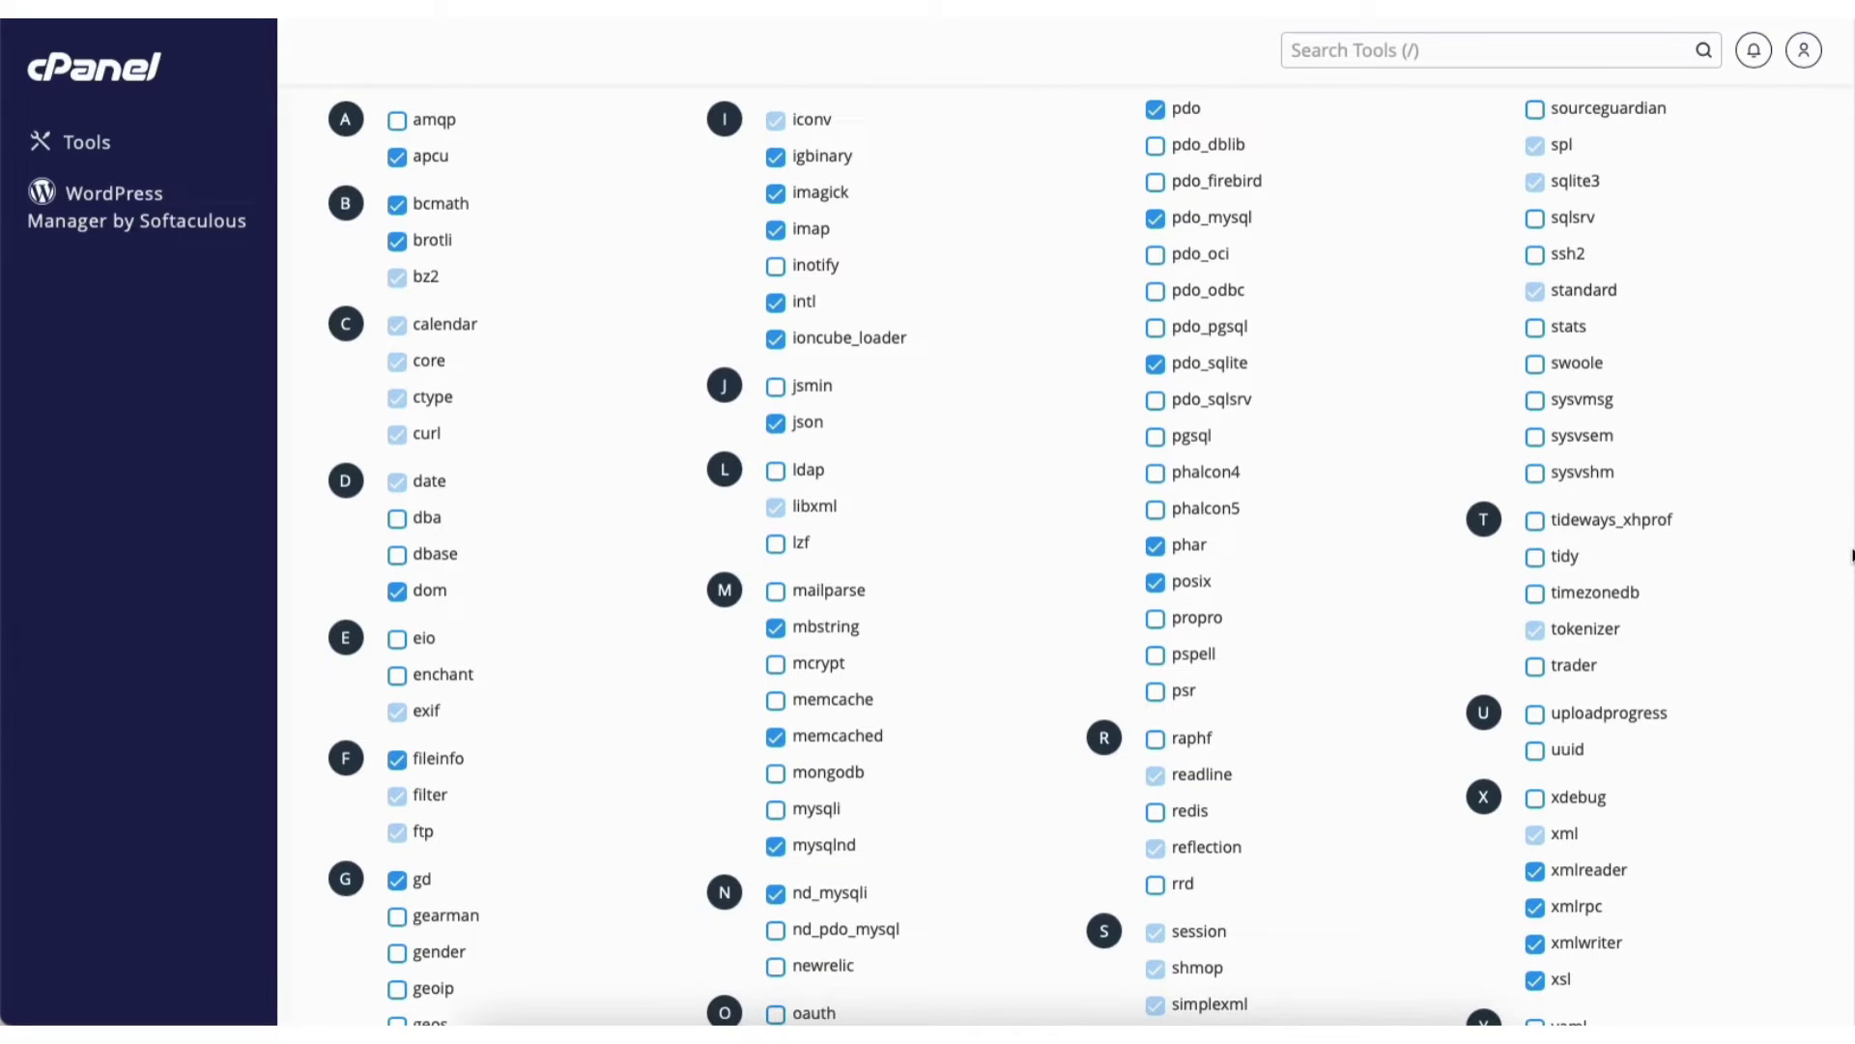
# Enable and then disable the stats extension, then enable tidy for PHP 7.4.
pyautogui.click(1536, 328)
pyautogui.click(1534, 329)
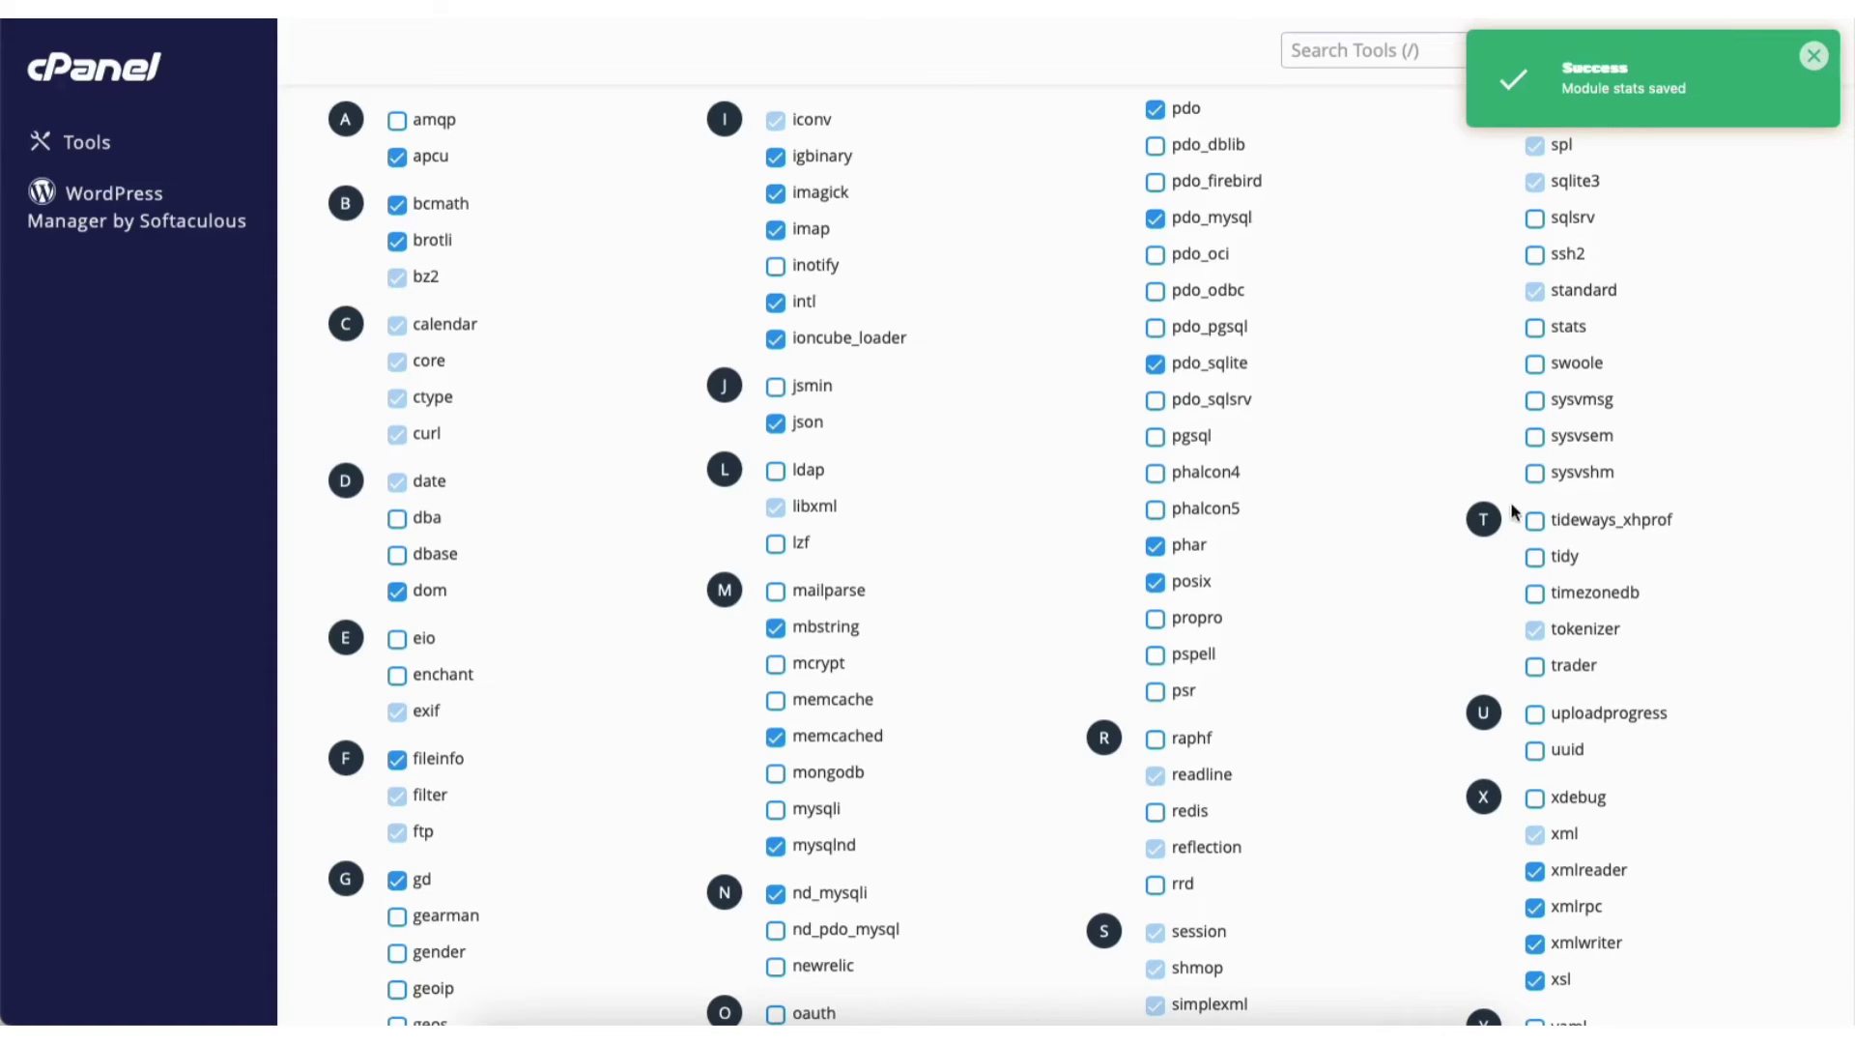
pyautogui.click(1535, 558)
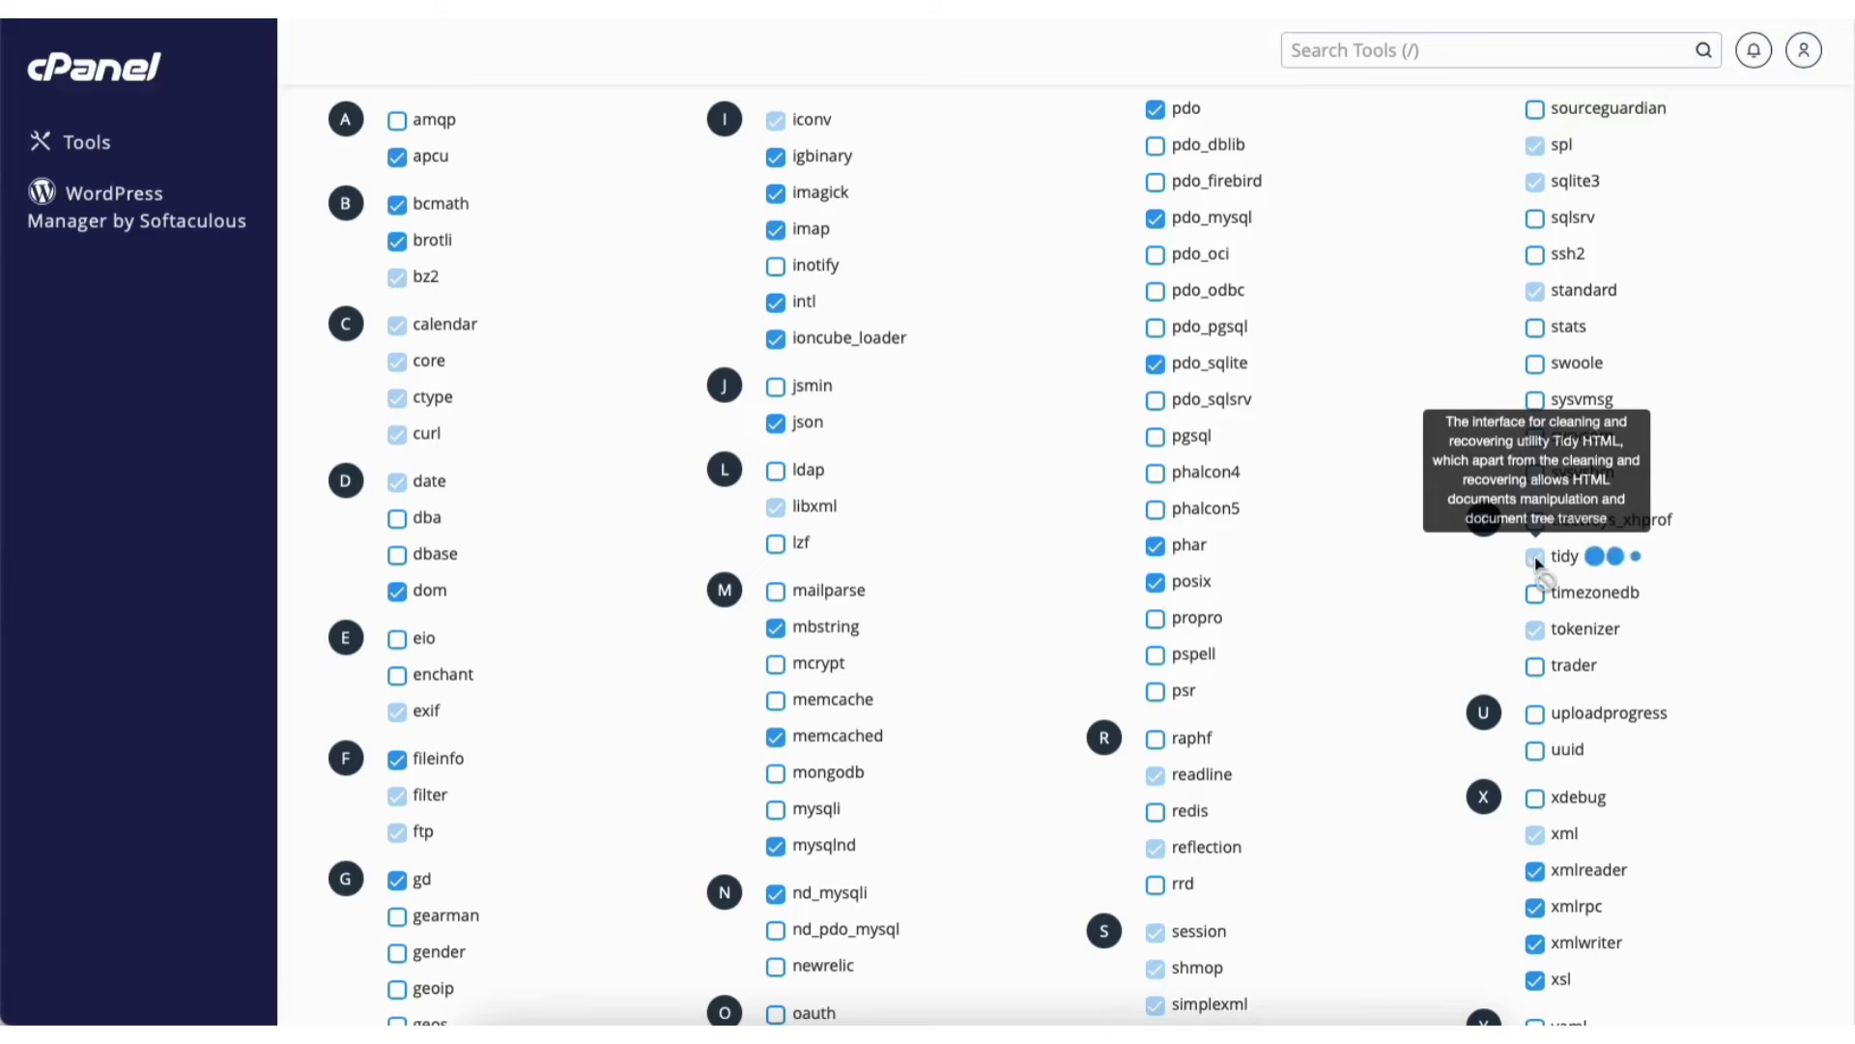